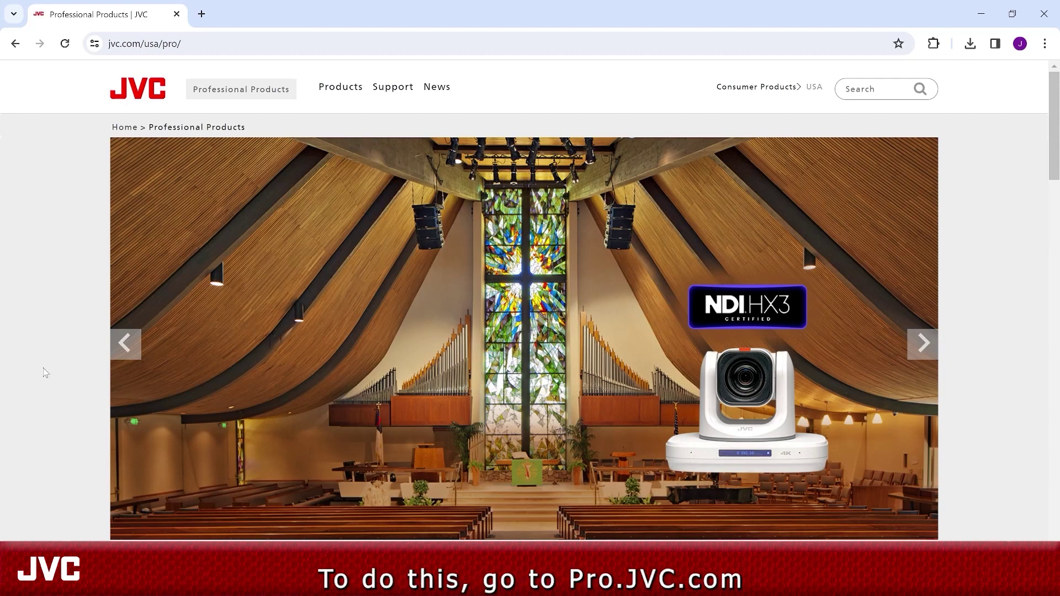
# - Navigate from PTZ Cameras to the KY-PZ510NWU page, then its Related Information Firmware page
pyautogui.click(346, 87)
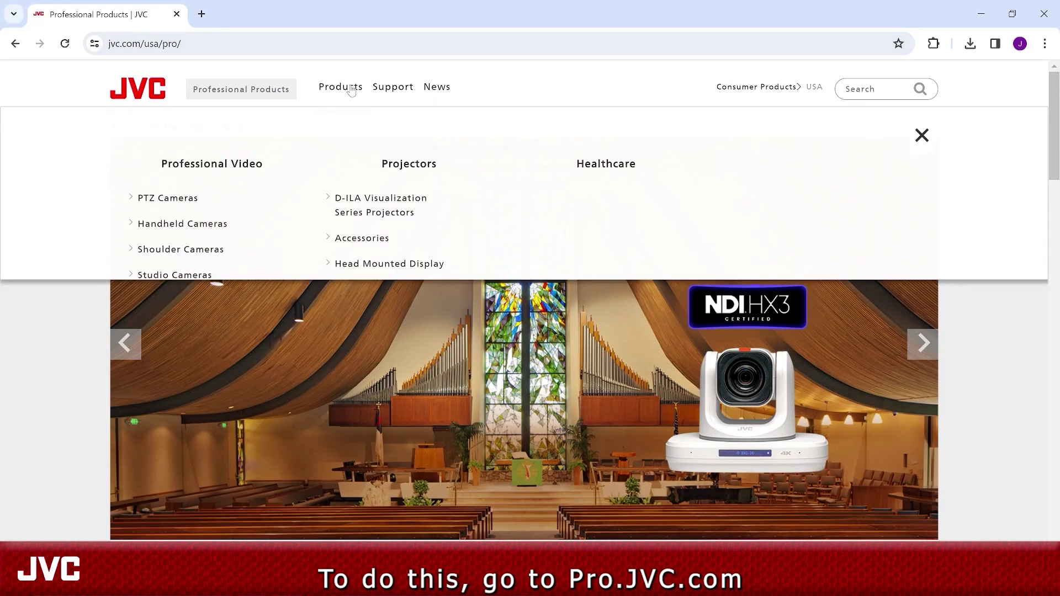
pyautogui.click(164, 205)
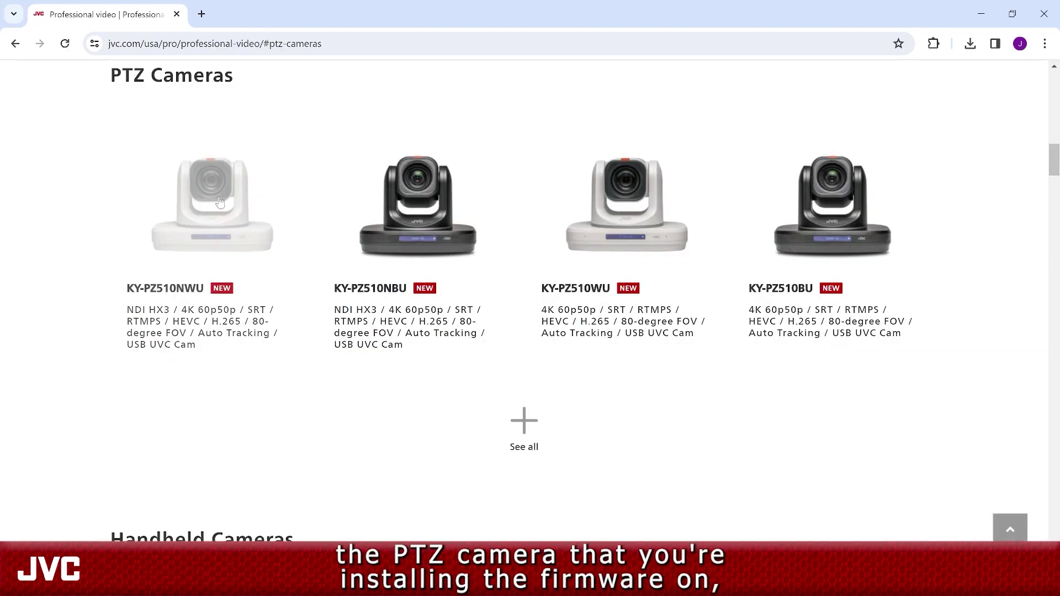
pyautogui.click(219, 206)
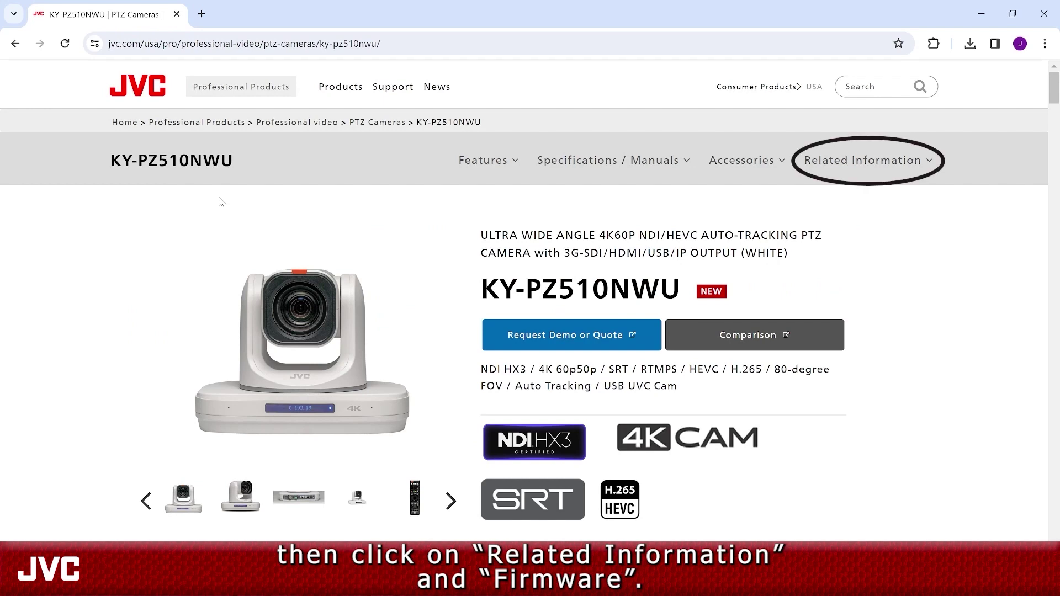
pyautogui.click(804, 160)
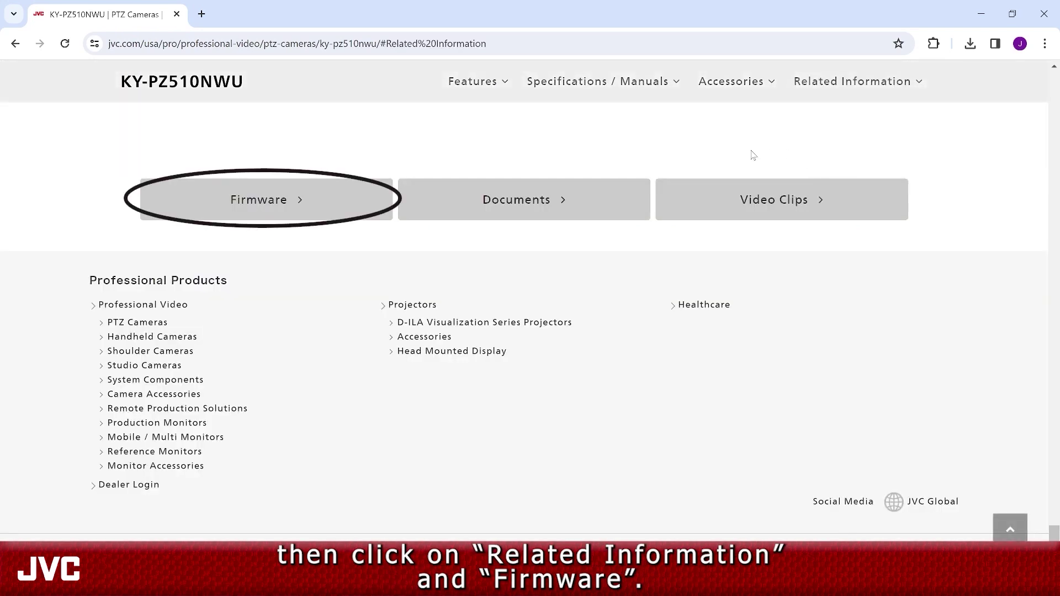
pyautogui.click(311, 197)
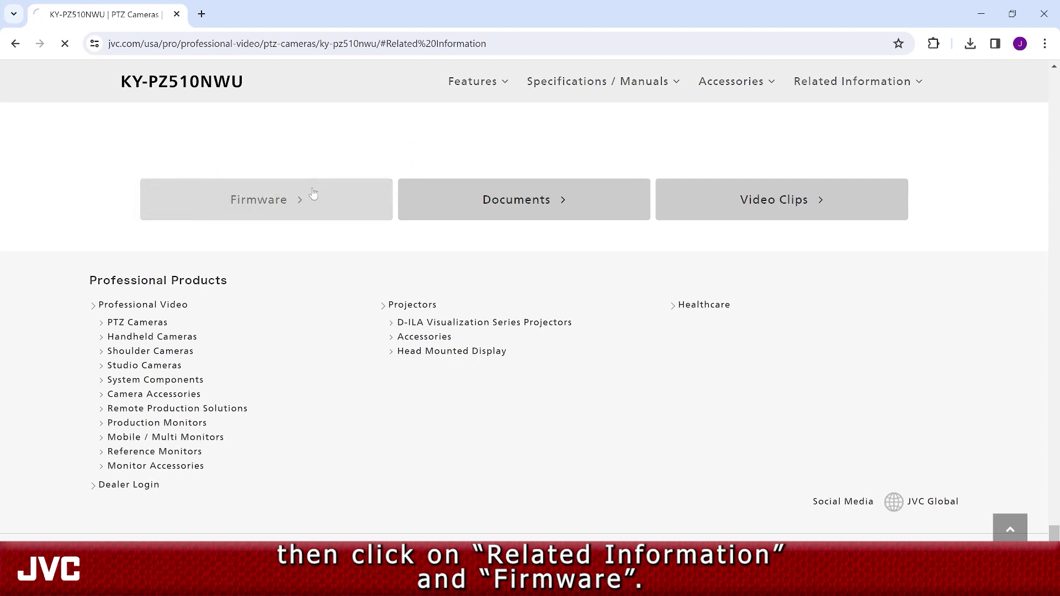
pyautogui.scroll(-10, 315, 193)
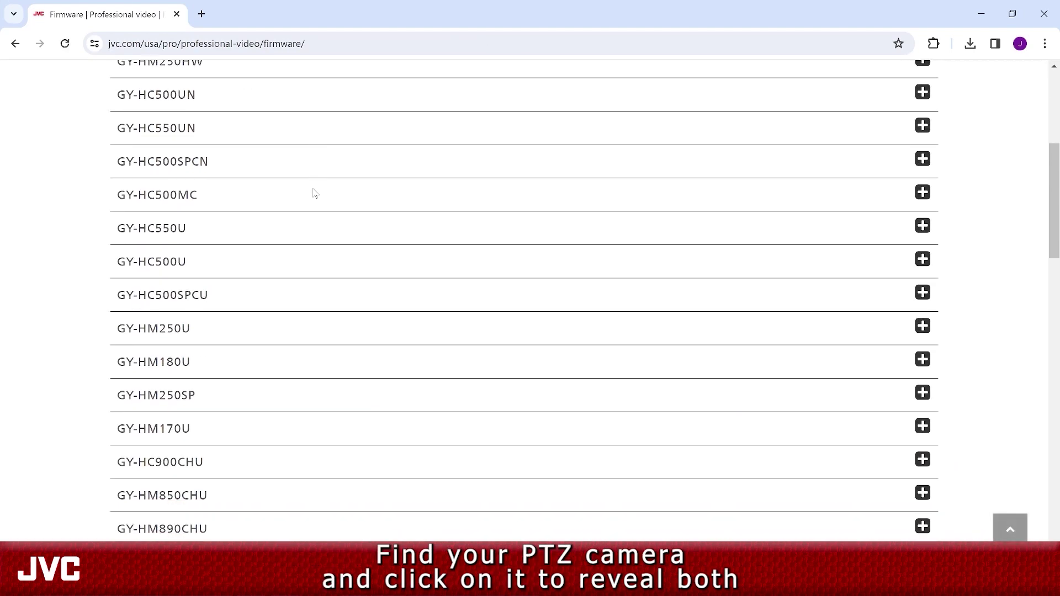
# - Expand KY-PZ510NWU, download the Upgrade_Tool_V2.9.6.3.zip package and show it in Downloads
pyautogui.scroll(-1, 314, 194)
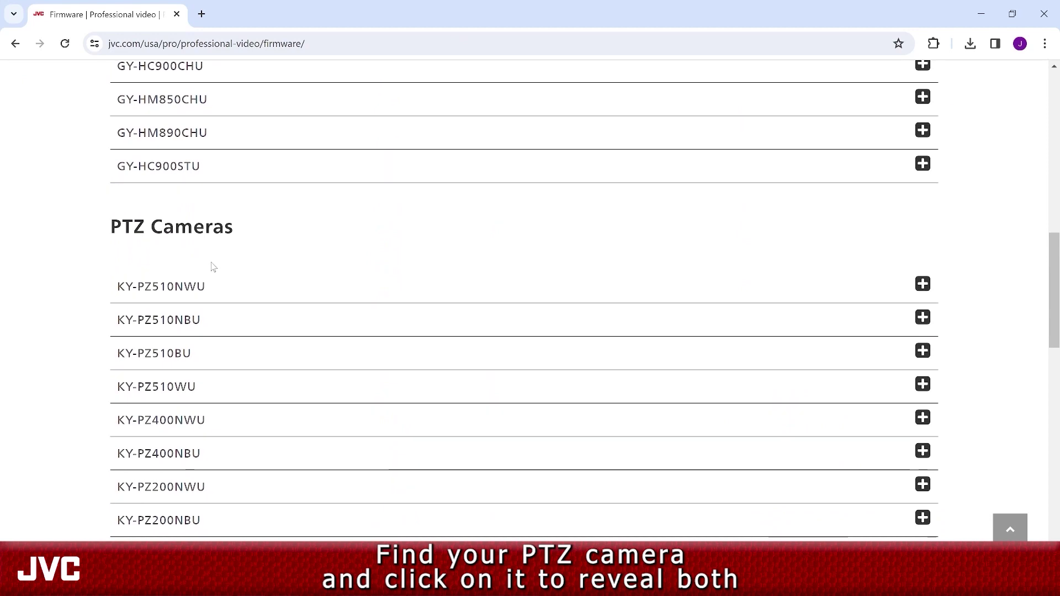
pyautogui.click(190, 290)
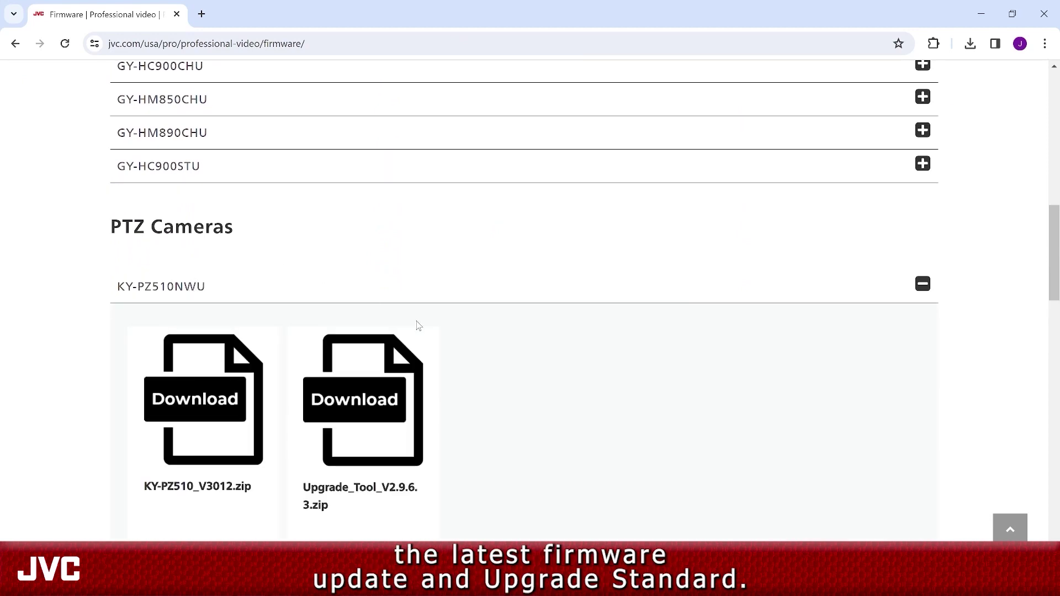
pyautogui.scroll(-1, 462, 393)
pyautogui.scroll(-2, 461, 393)
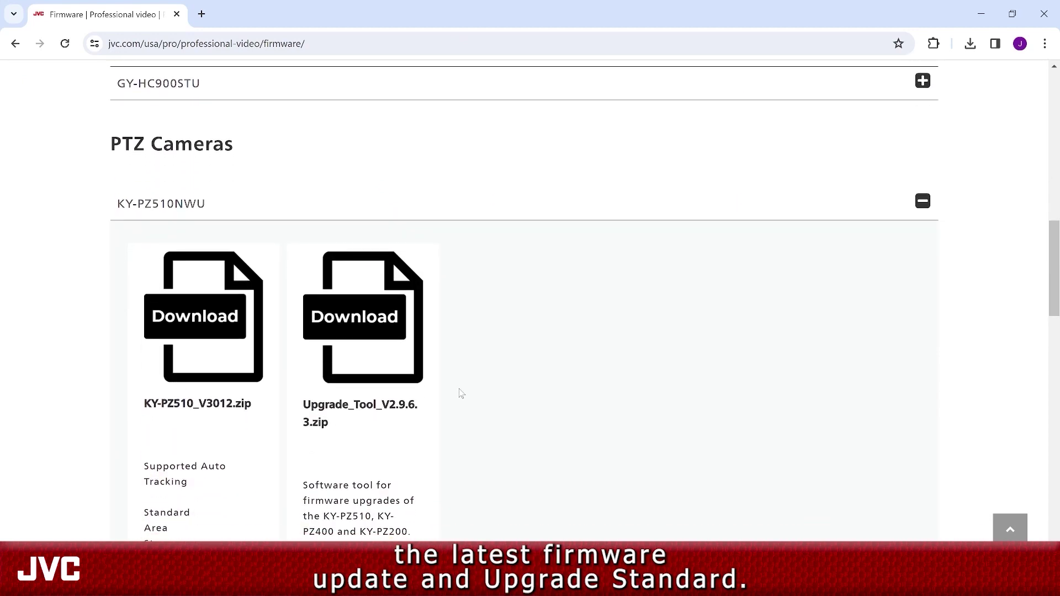
pyautogui.click(361, 302)
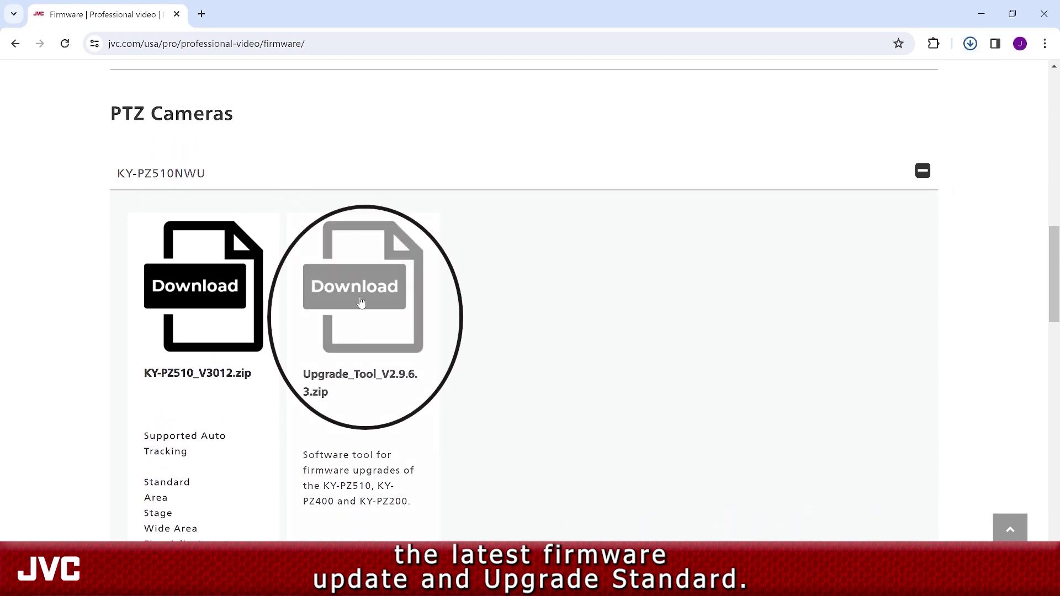
pyautogui.moveTo(878, 78)
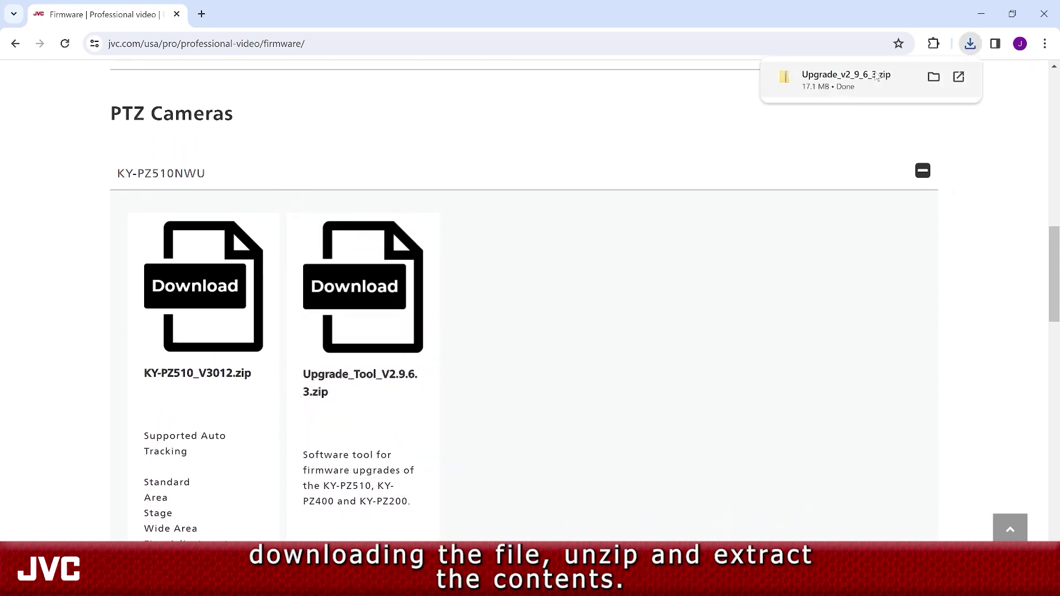
pyautogui.click(933, 77)
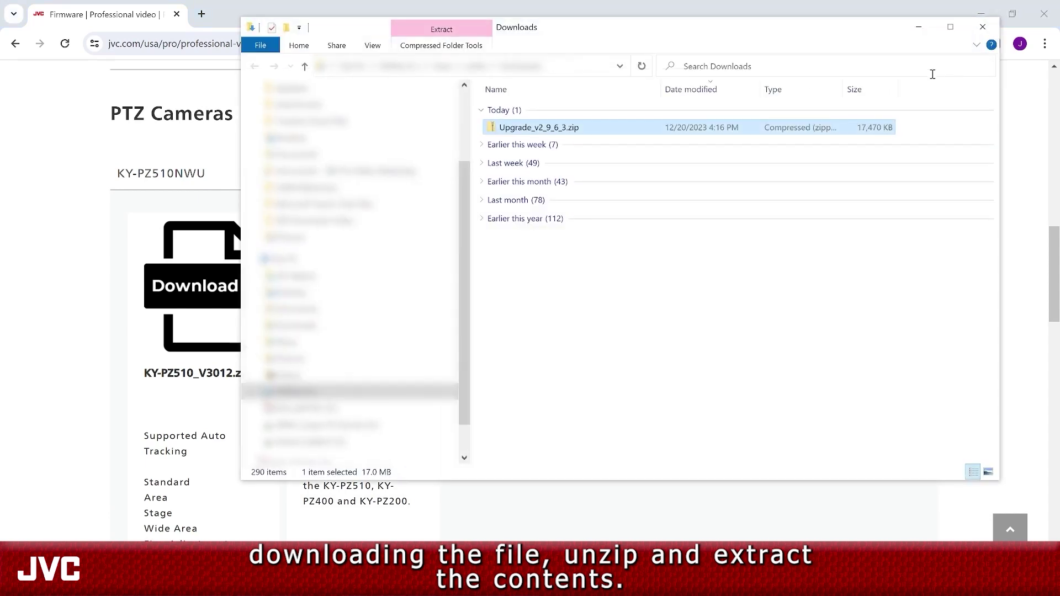
# - Extract Upgrade_v2_9_6_3.zip into the V3 Firmware folder and open the extracted folder
pyautogui.rightClick(550, 128)
pyautogui.click(607, 170)
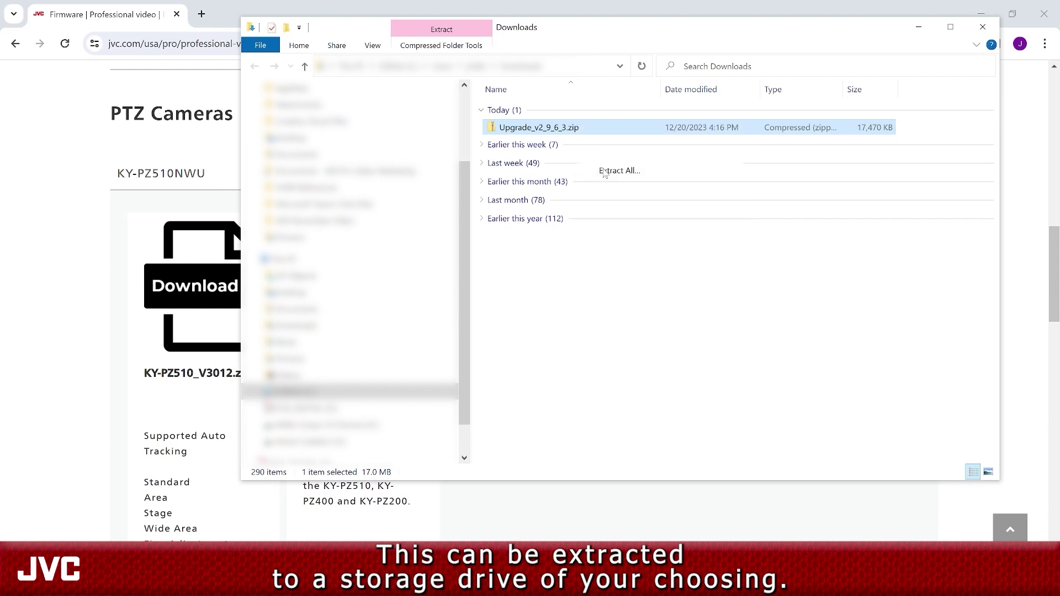
pyautogui.click(650, 433)
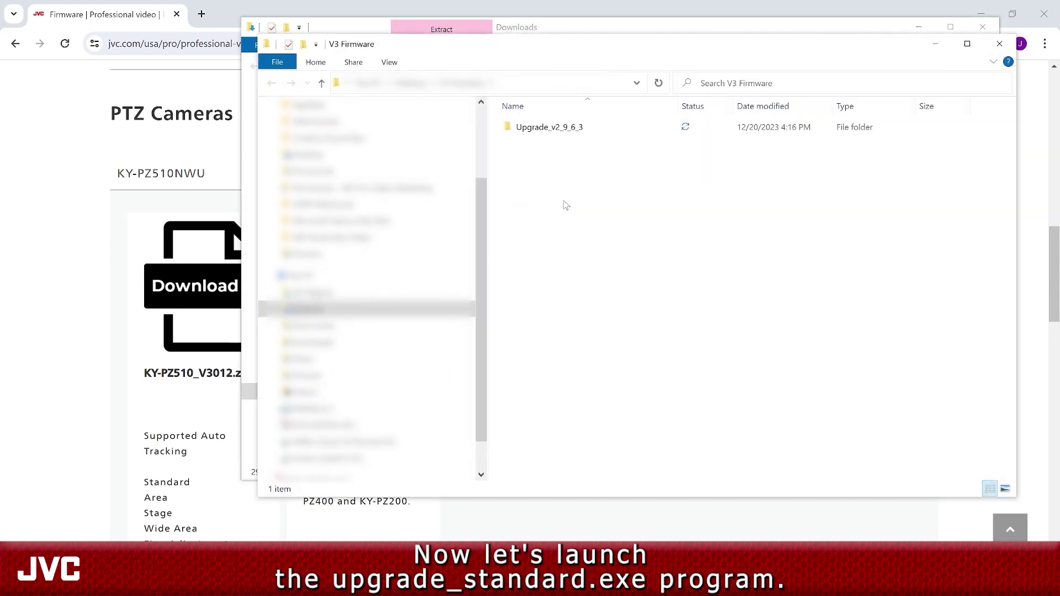
pyautogui.doubleClick(546, 130)
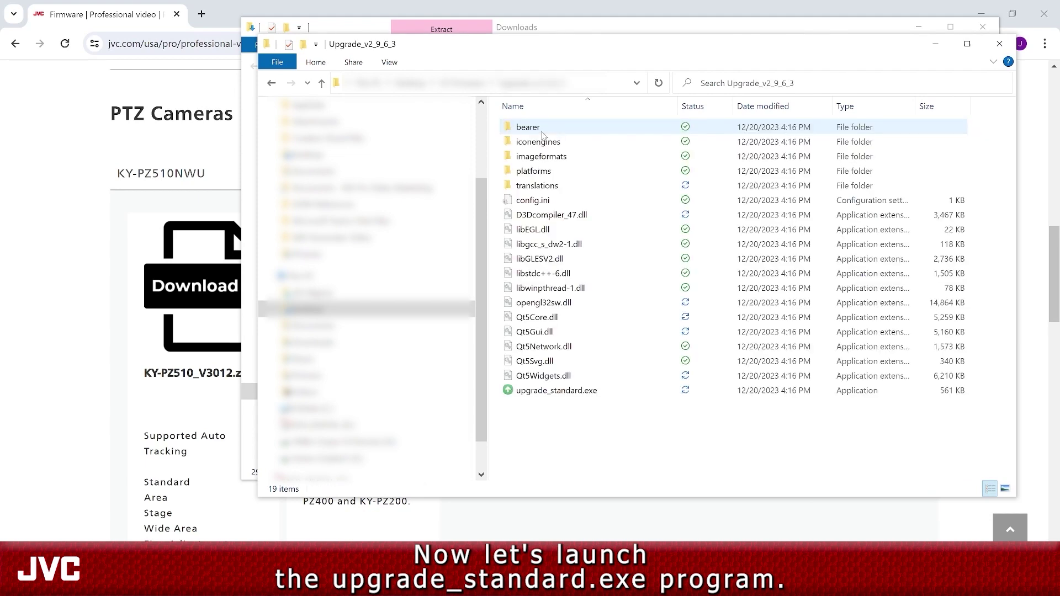
# - Launch upgrade_standard.exe and search for cameras over the Wi-Fi network interface
pyautogui.doubleClick(531, 392)
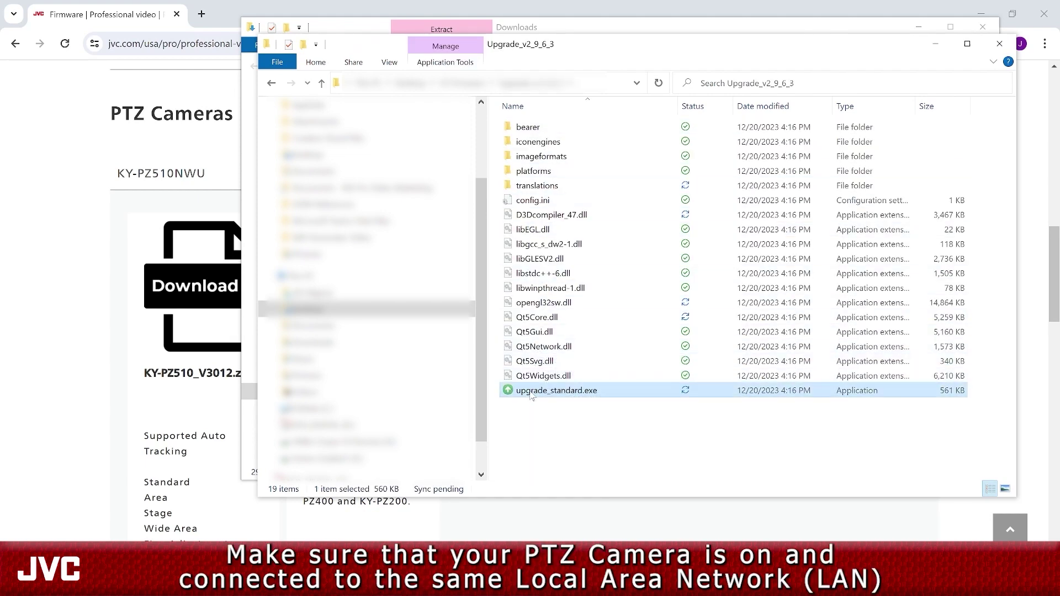
pyautogui.click(640, 146)
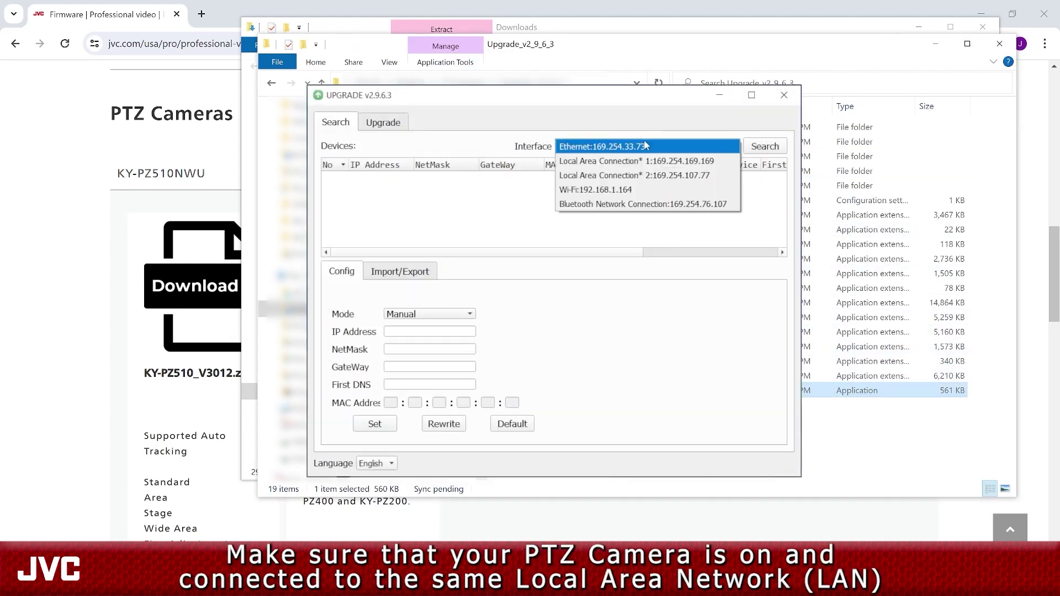
pyautogui.click(635, 185)
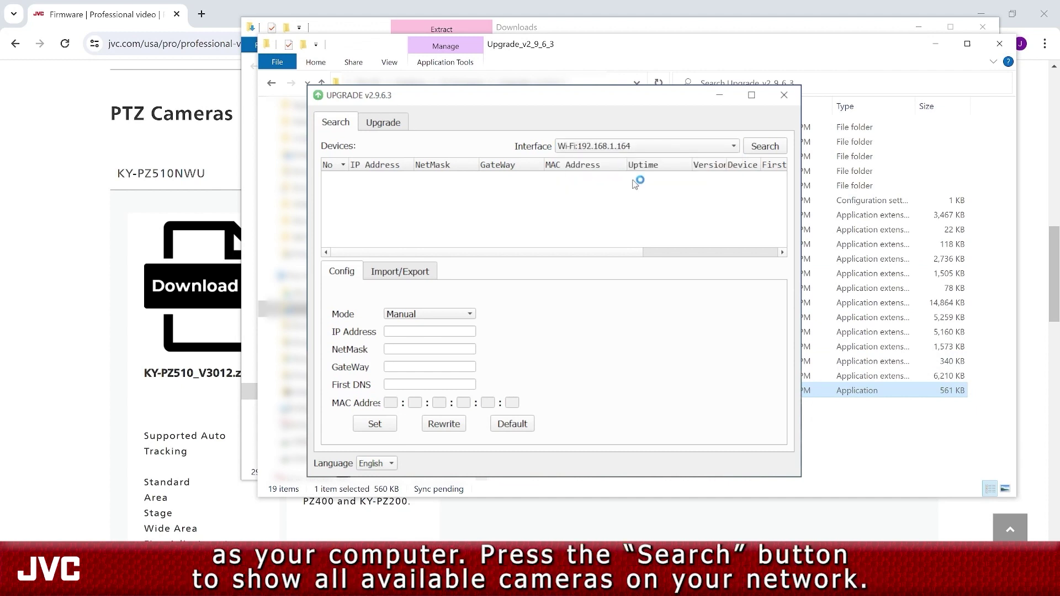
pyautogui.click(756, 147)
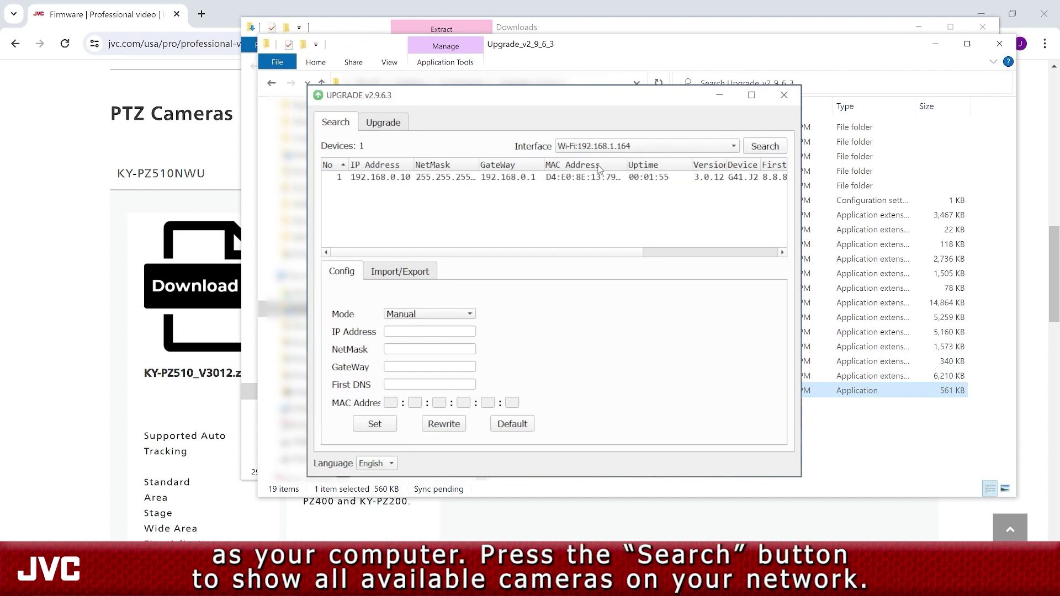
# - Switch the camera's network mode to DHCP, re-search, and type 192.168.1.16 in a new browser tab
pyautogui.click(431, 178)
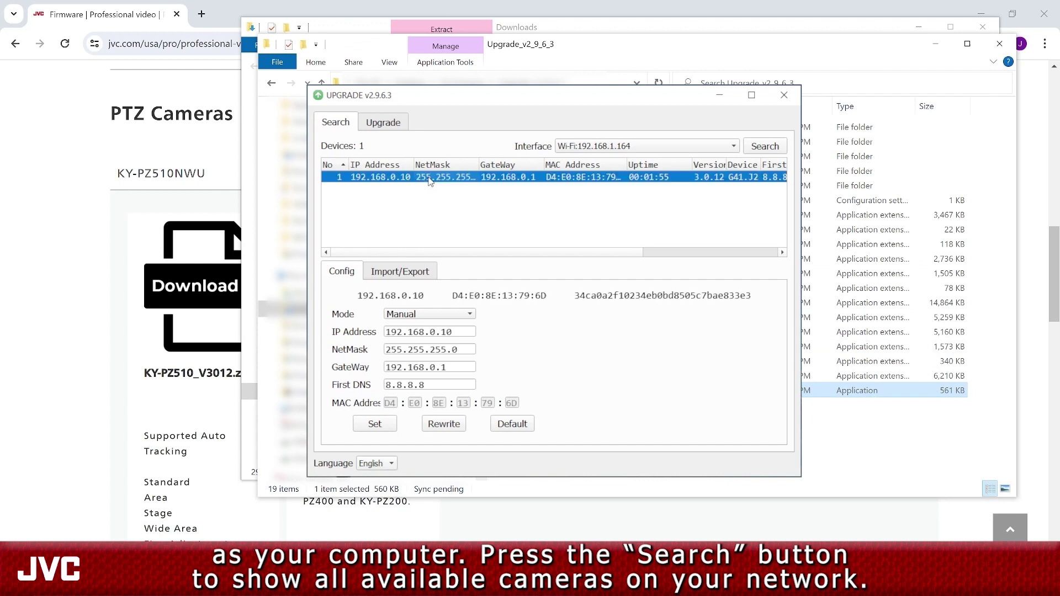
pyautogui.click(408, 315)
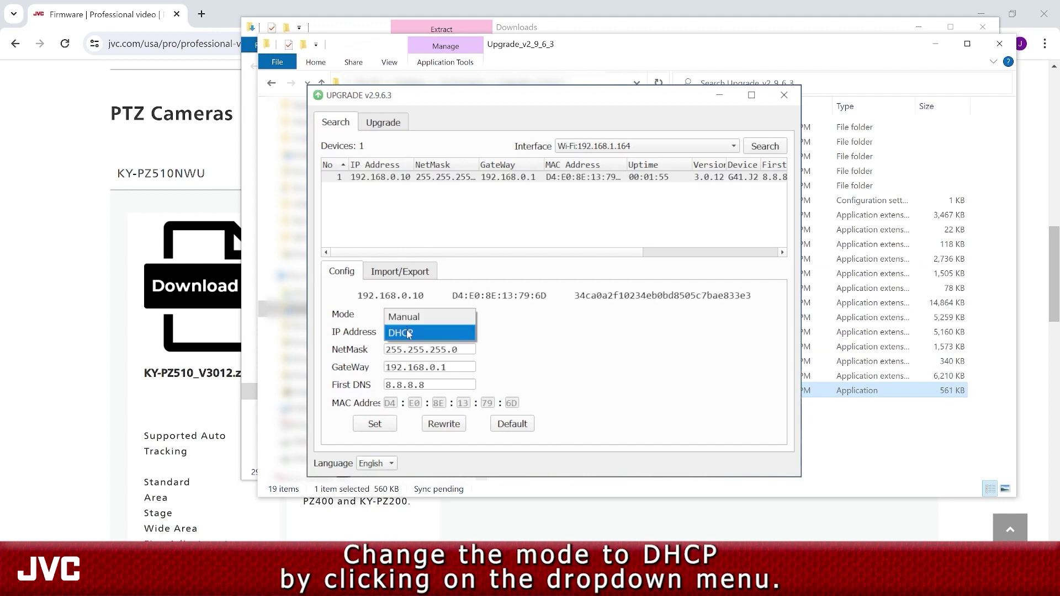
pyautogui.click(409, 333)
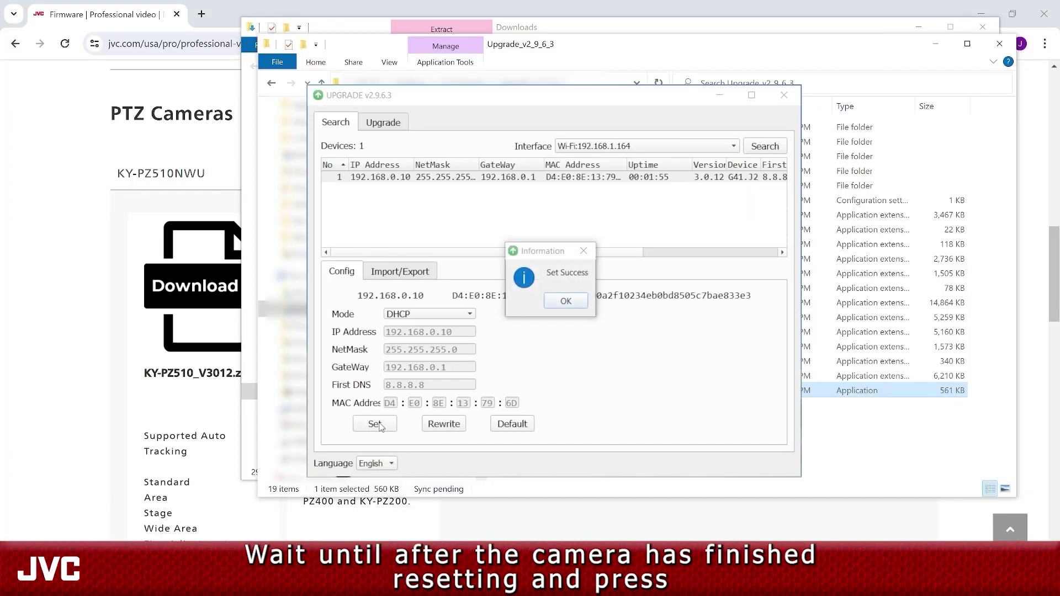
pyautogui.click(549, 302)
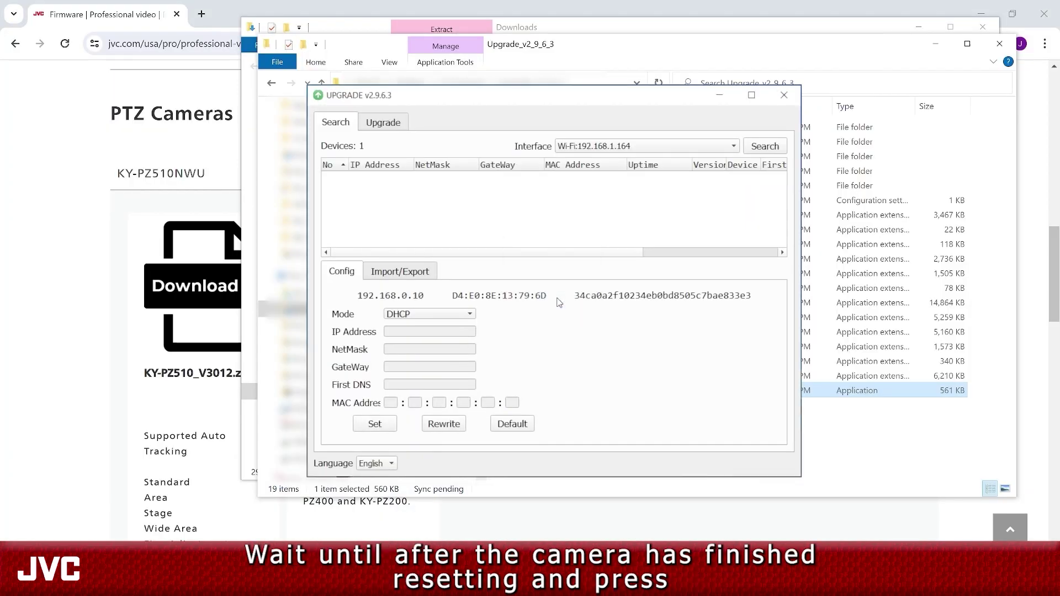
pyautogui.click(765, 146)
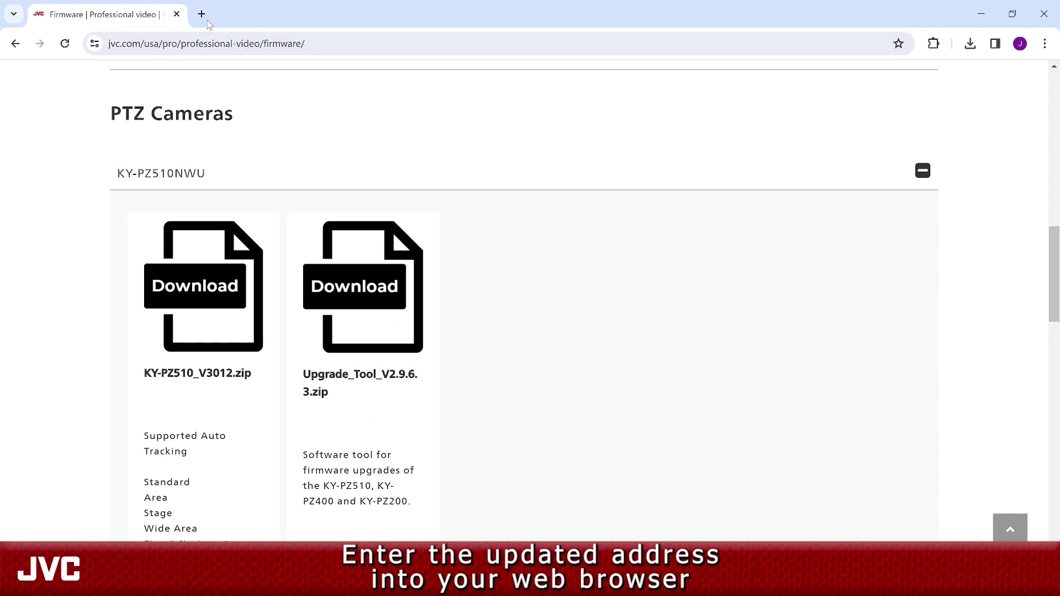
pyautogui.click(201, 14)
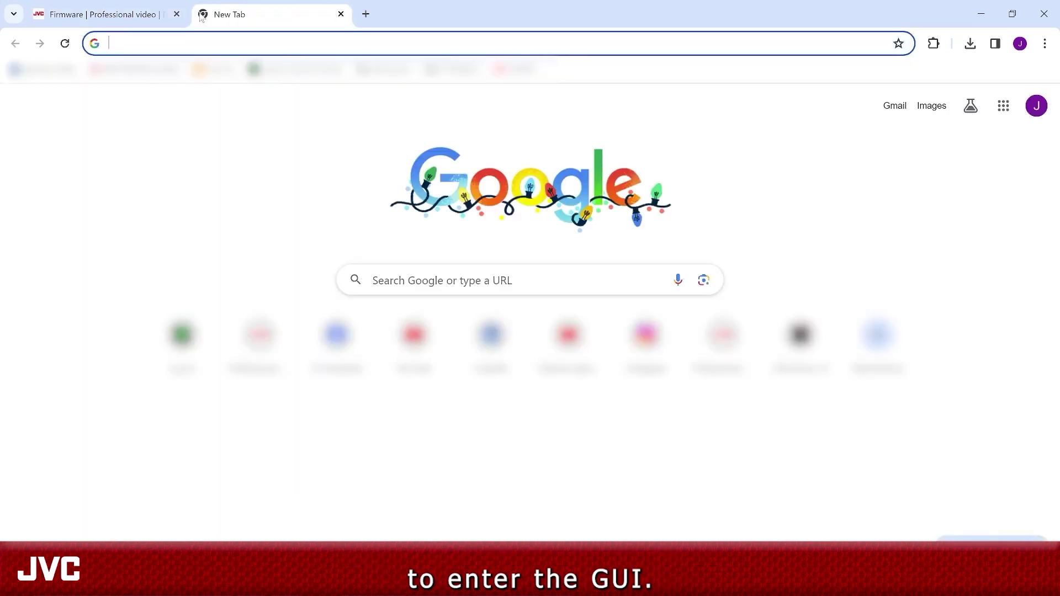
pyautogui.write('192.168.1.')
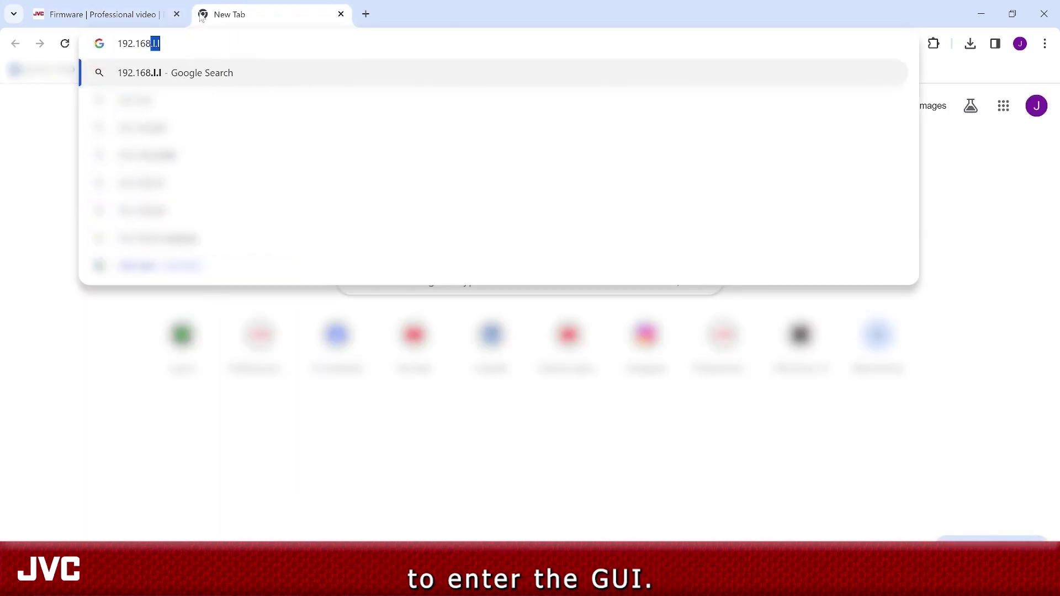
pyautogui.write('160')
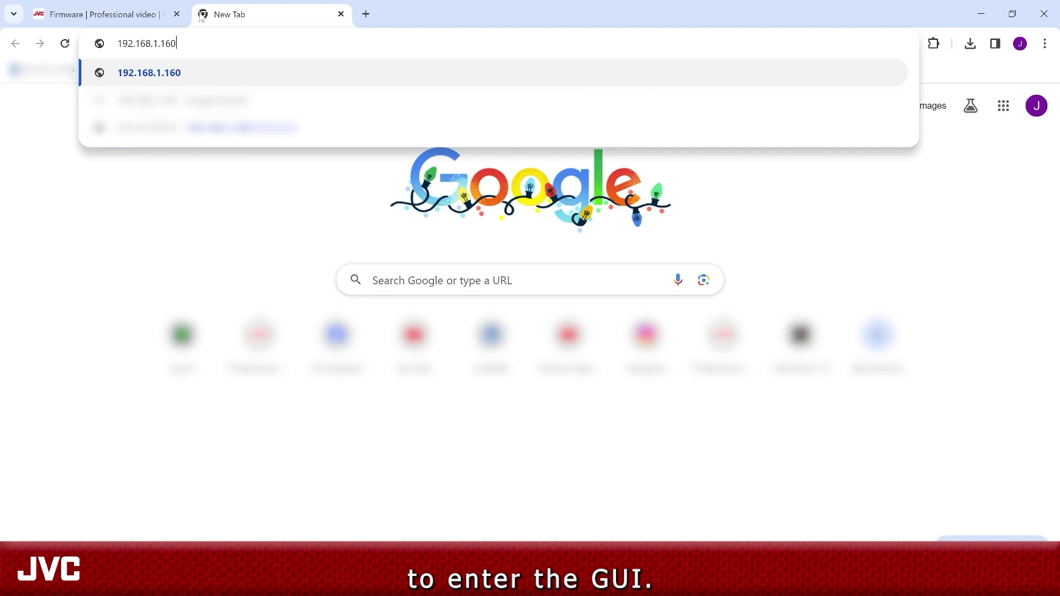
# - Open 192.168.1.160 and sign in to the camera's web GUI with the default username and password
pyautogui.press('Return')
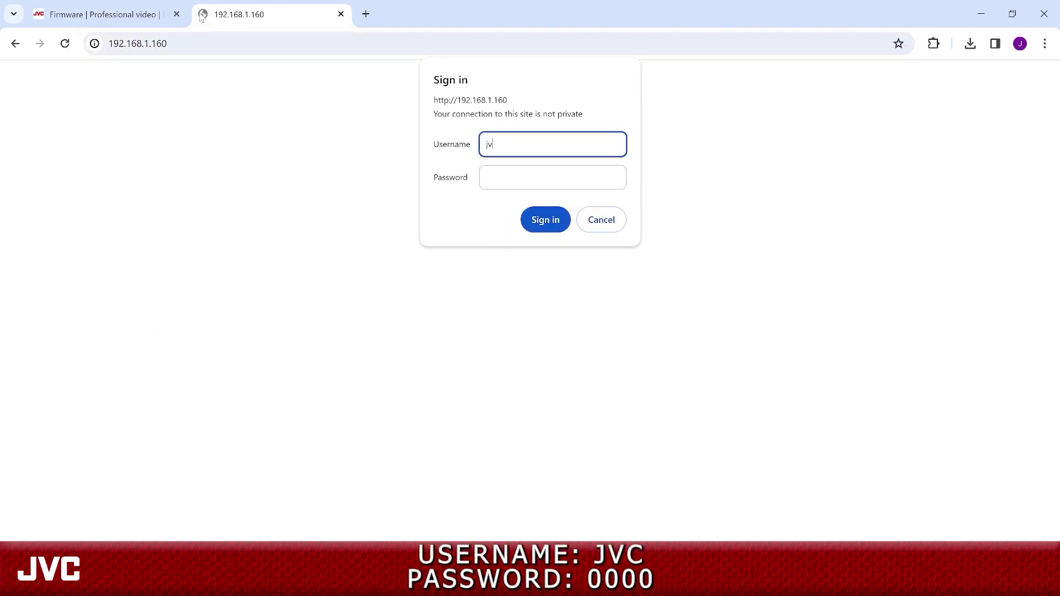
pyautogui.press('Tab')
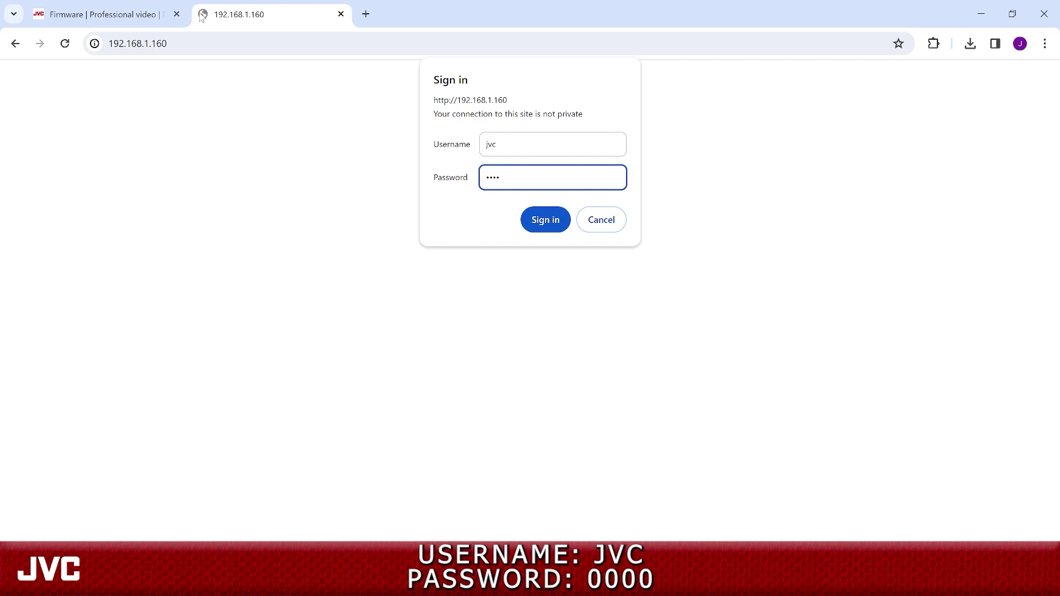
pyautogui.write('0000')
pyautogui.press('Return')
# - Enter and confirm a new camera password, then submit it
pyautogui.click(654, 232)
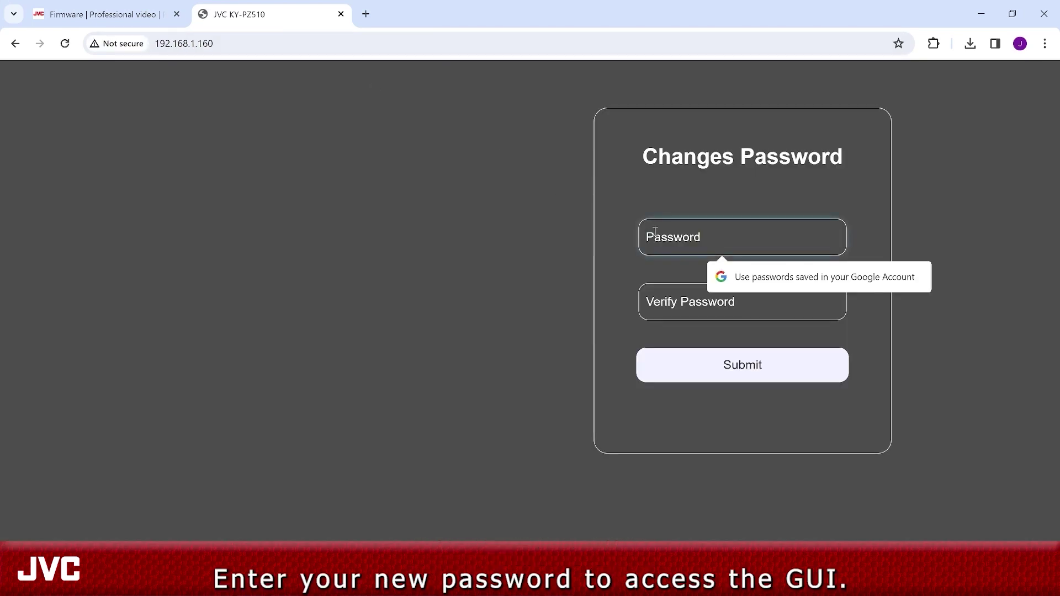
pyautogui.write('1')
pyautogui.click(664, 298)
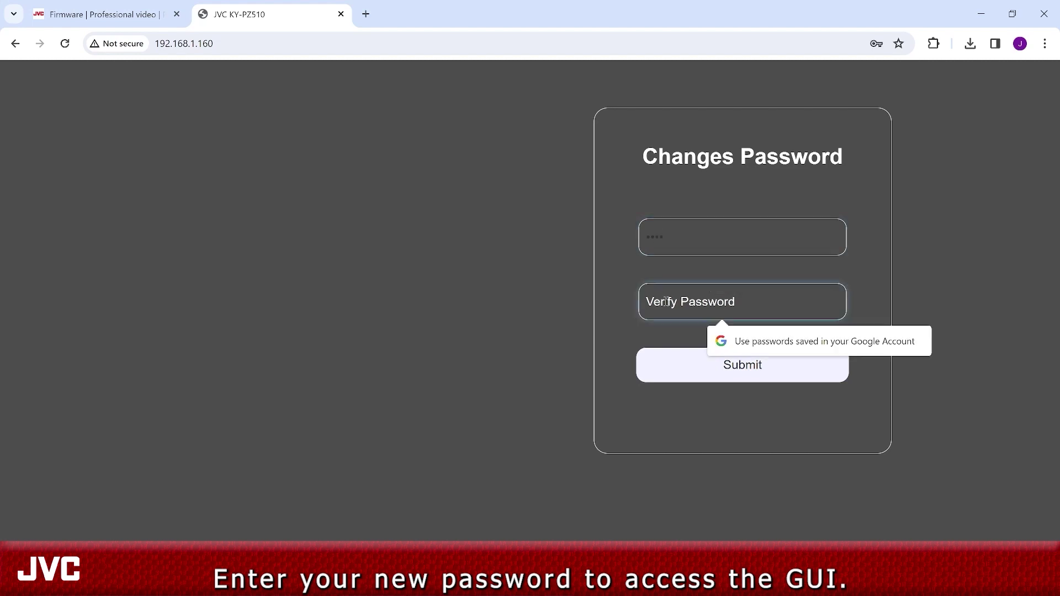
pyautogui.write('1234')
pyautogui.click(690, 367)
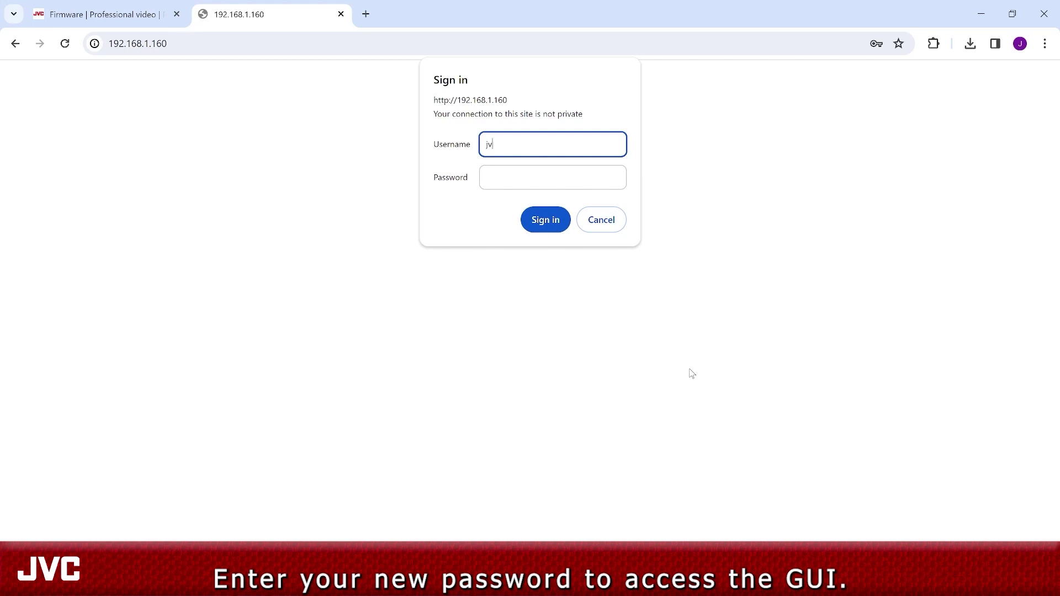
# - Sign in again with the new password to reach the camera settings
pyautogui.press('Tab')
pyautogui.write('12')
pyautogui.press('Return')
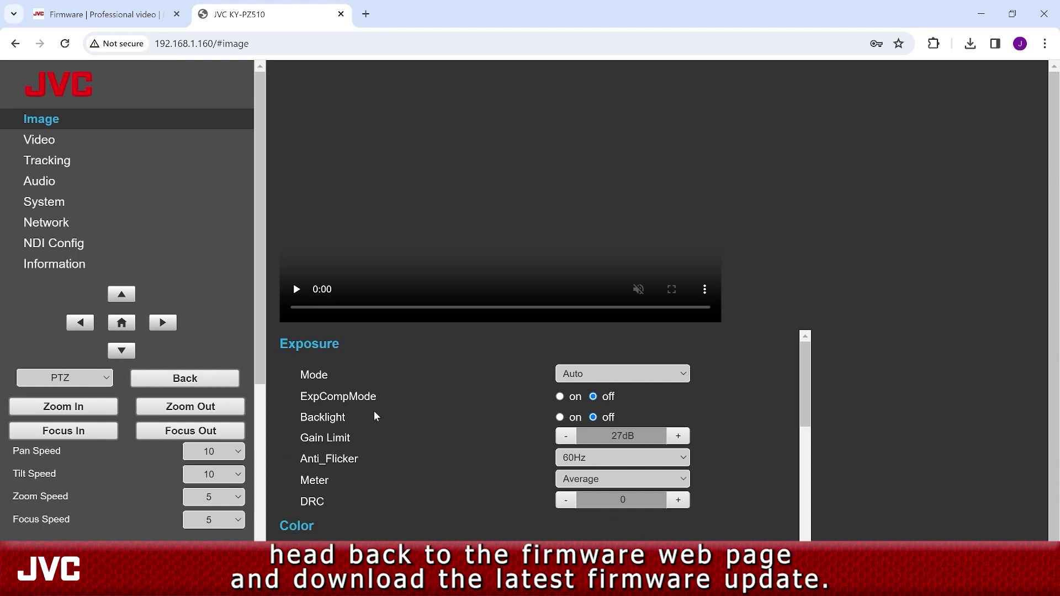
# - Download KY-PZ510_V3012.zip from the Firmware page and show it in the Downloads folder
pyautogui.click(94, 16)
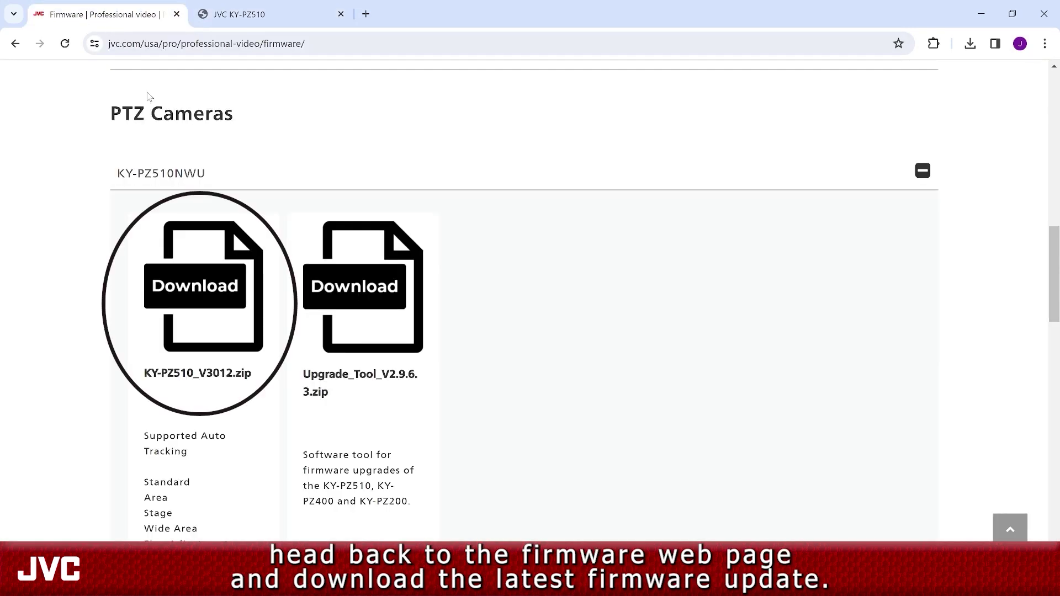
pyautogui.click(197, 308)
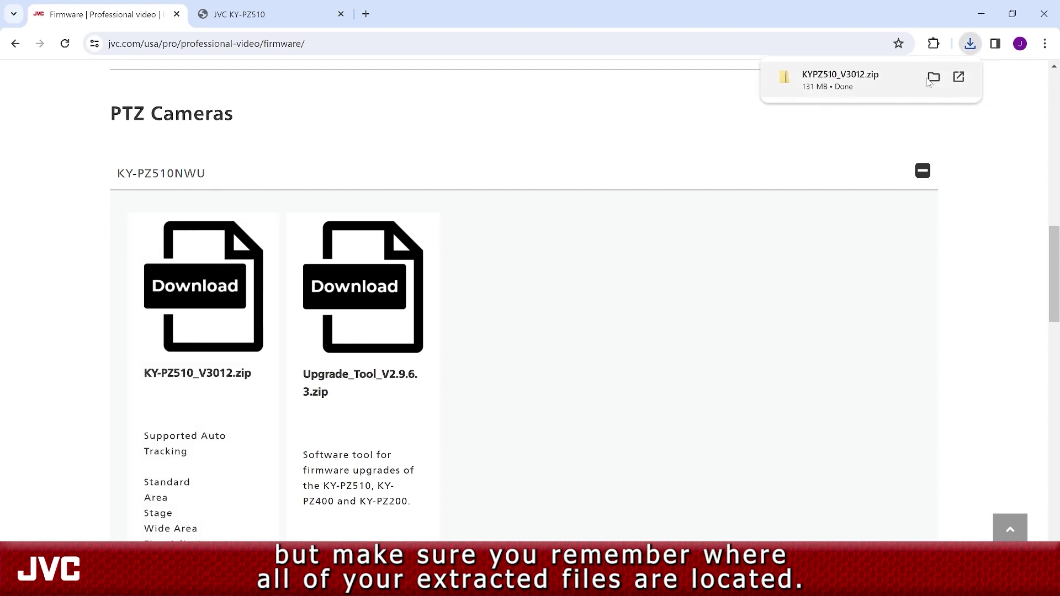
pyautogui.click(930, 76)
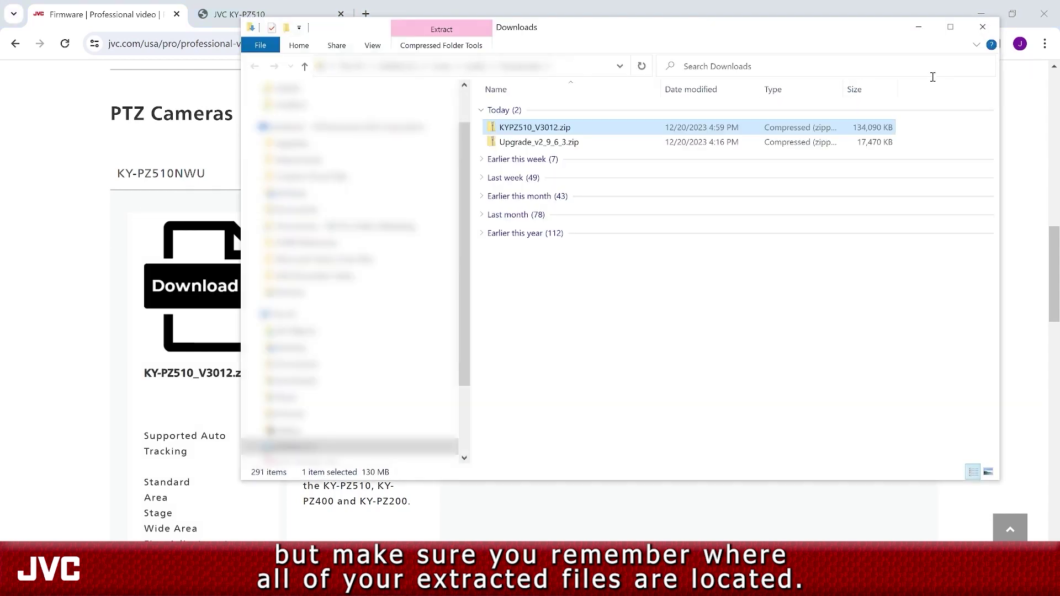
# - Extract KYPZ510_V3012.zip into V3012_KYPZ510 Series, then open the Upgrade_v2_9_6_3 folder
pyautogui.rightClick(594, 130)
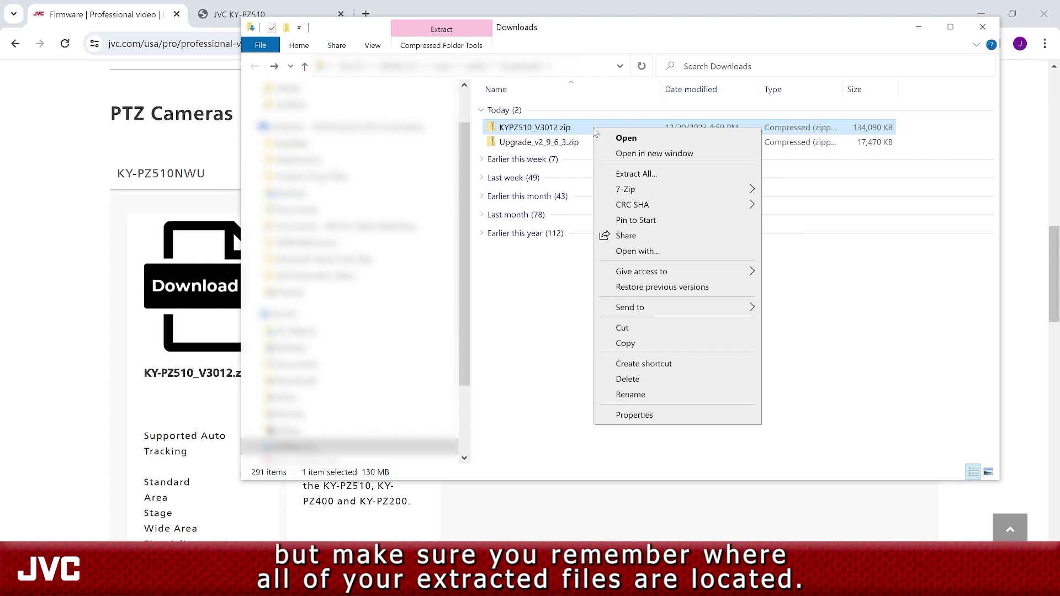
pyautogui.click(630, 172)
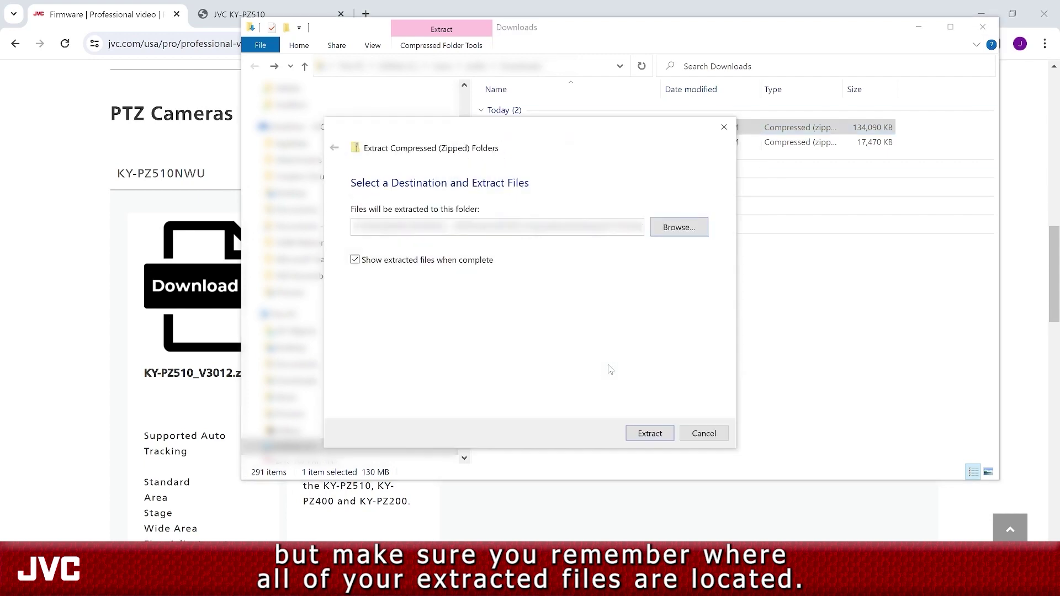
pyautogui.click(649, 434)
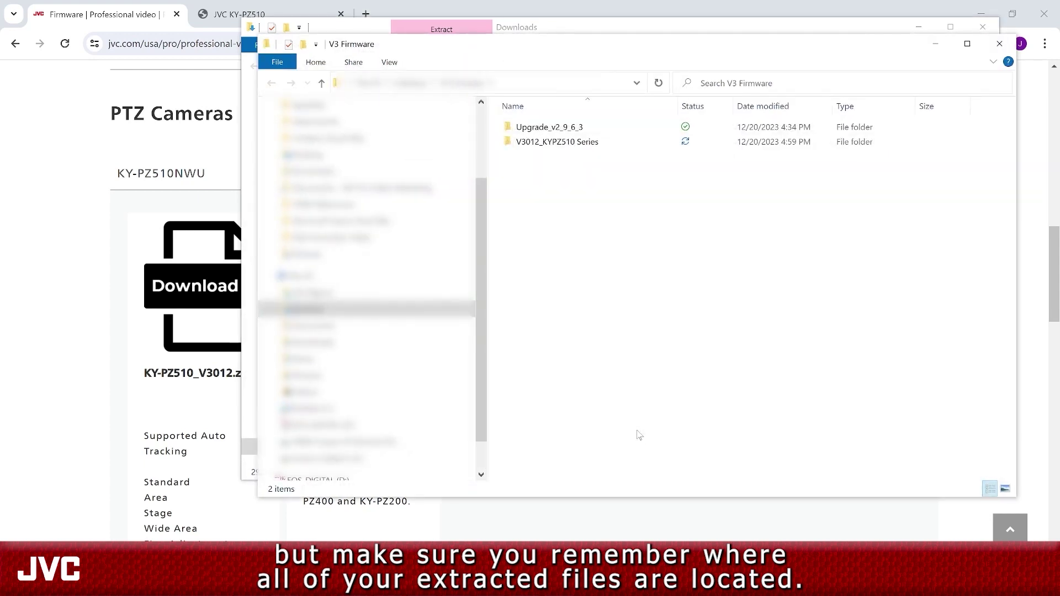
pyautogui.doubleClick(537, 128)
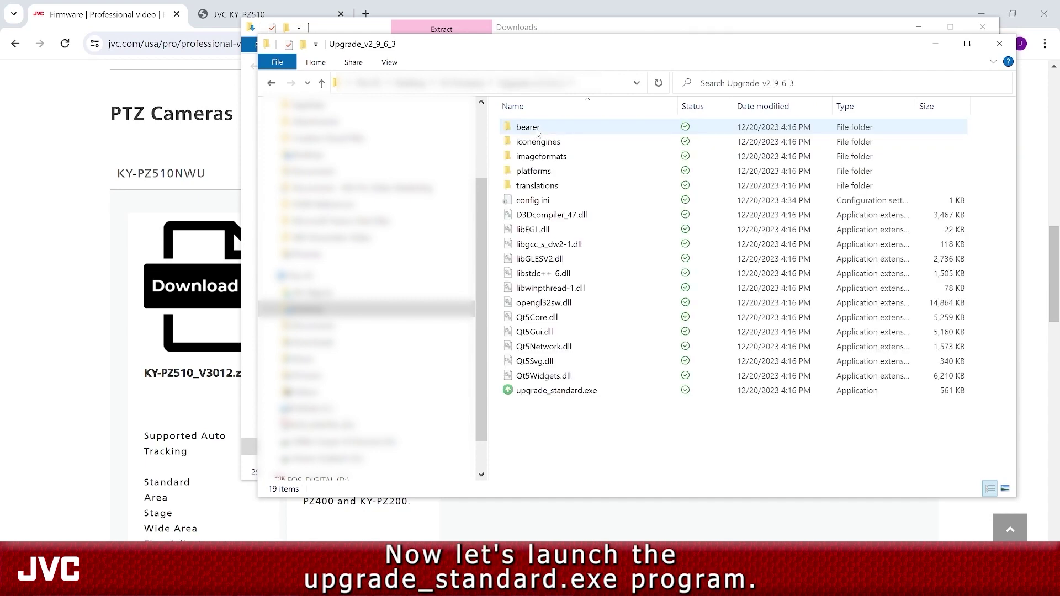
# - Launch upgrade_standard.exe, search via Wi-Fi:192.168.1.164, and target the camera at 192.168.1.160
pyautogui.doubleClick(547, 391)
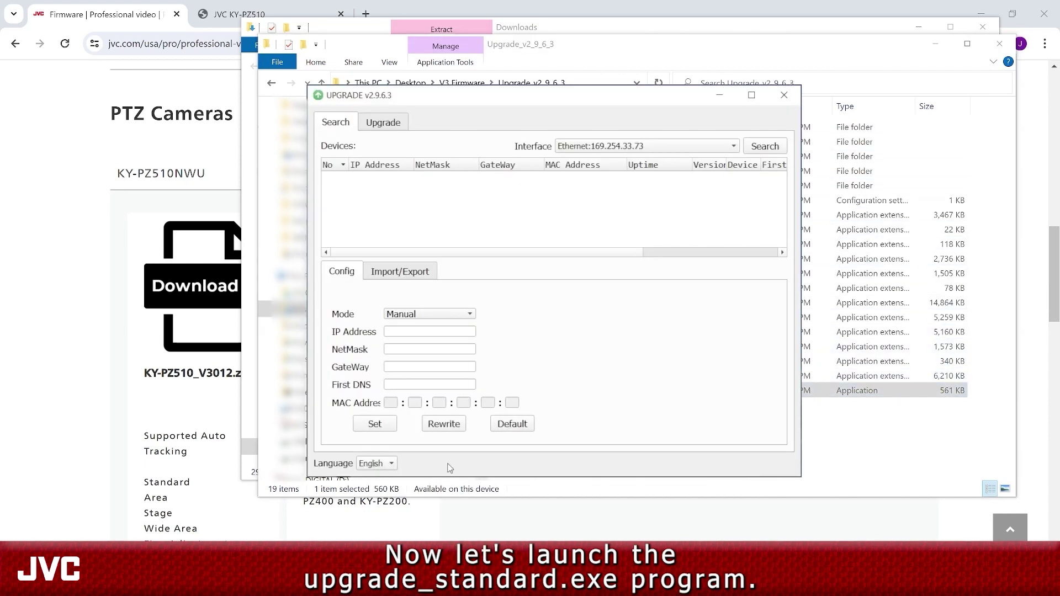
pyautogui.click(651, 146)
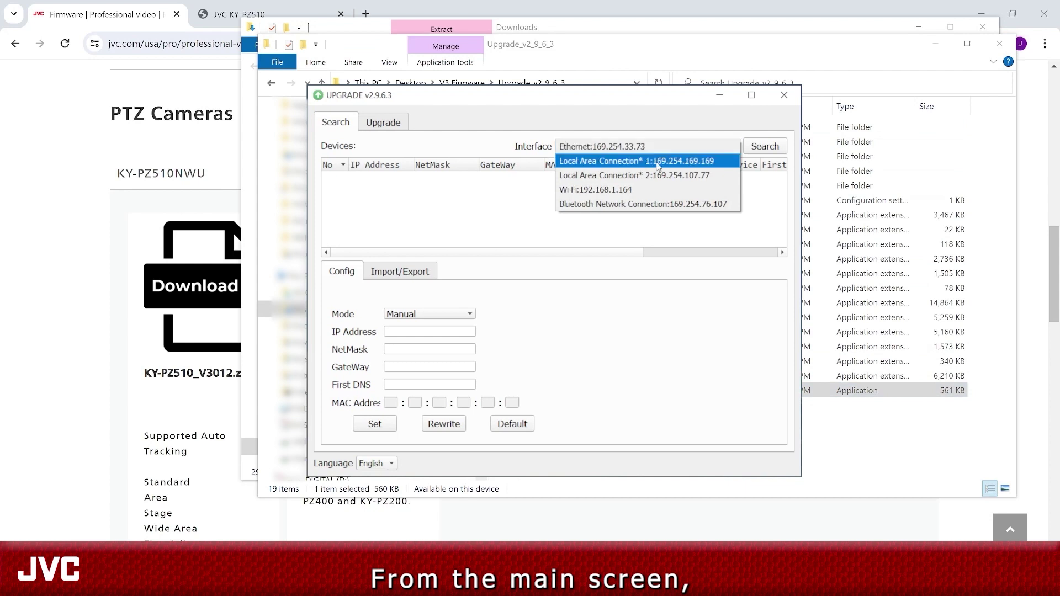
pyautogui.click(634, 190)
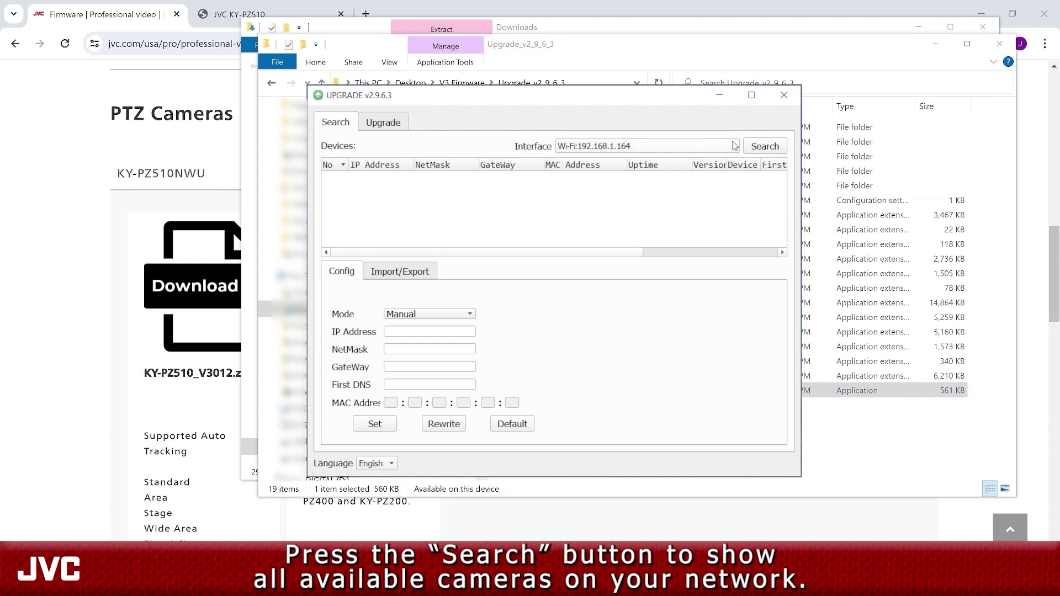
pyautogui.click(762, 147)
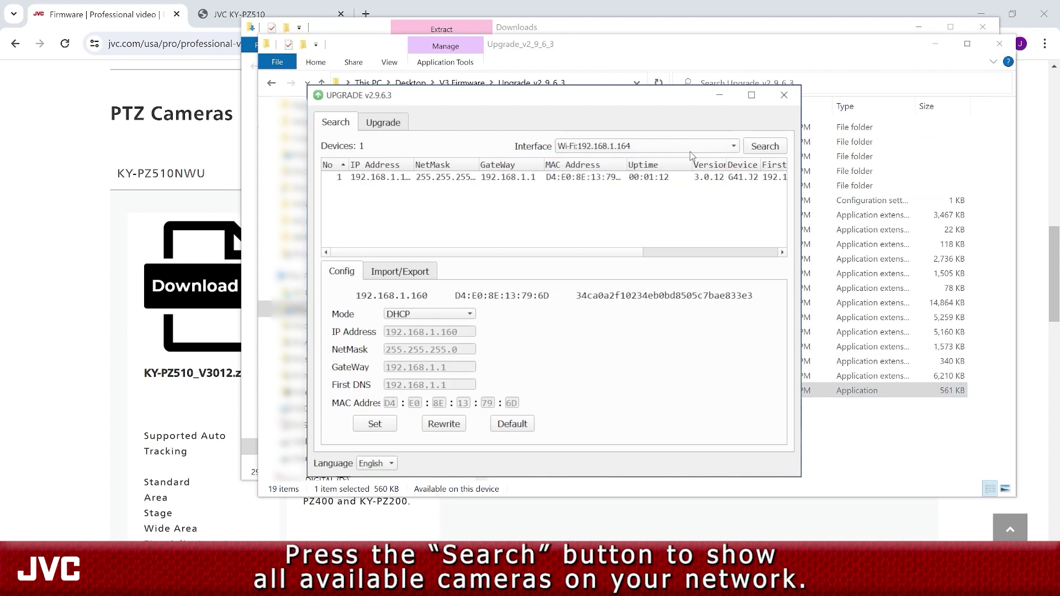
pyautogui.doubleClick(488, 177)
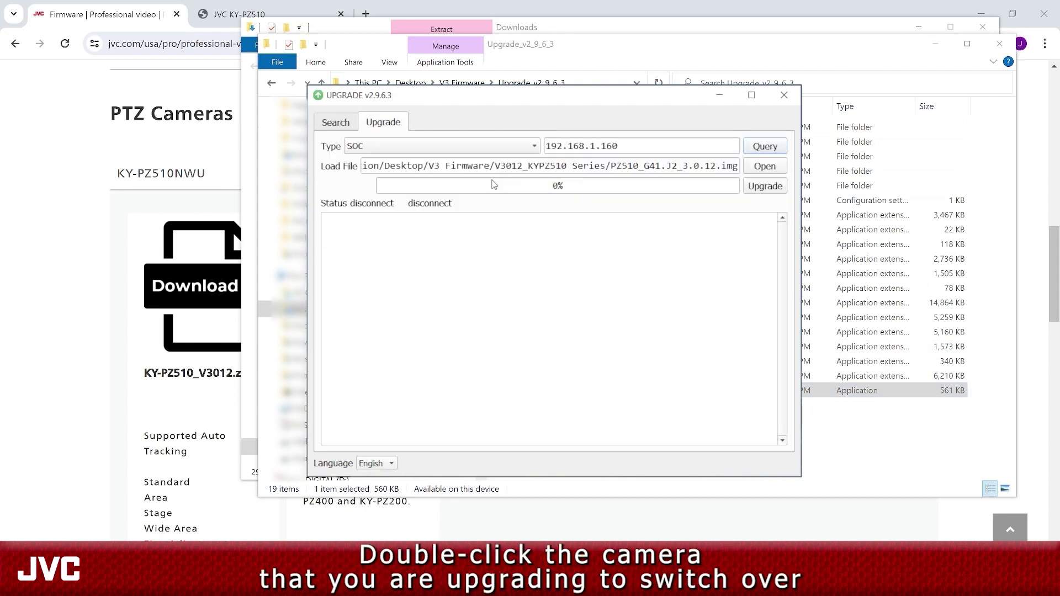
# - Choose upgrade type MTD and load PZ510_G41.J2_3.0.12.img as the firmware file
pyautogui.click(351, 149)
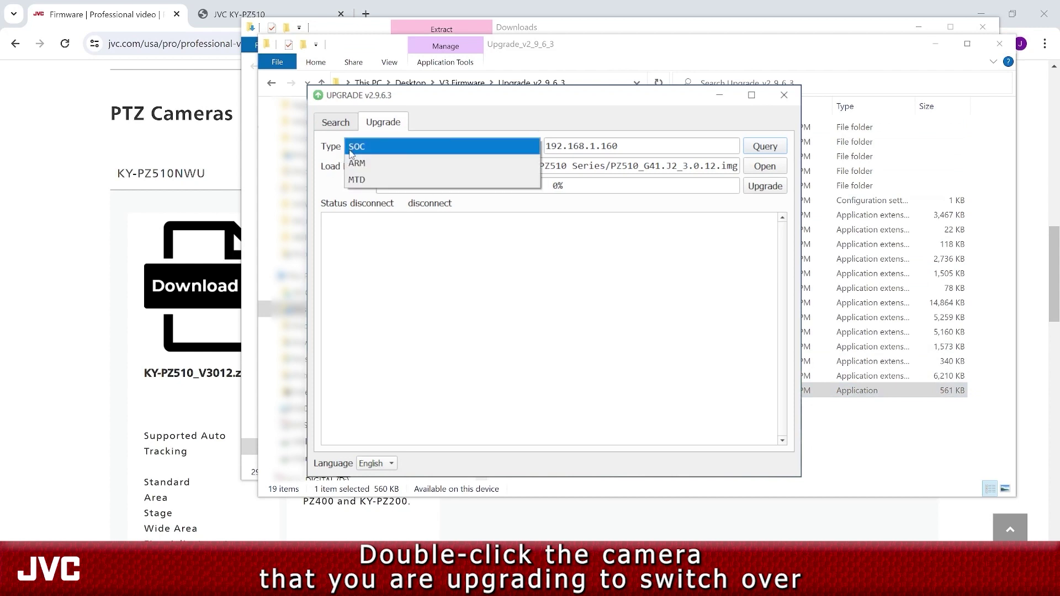
pyautogui.click(363, 181)
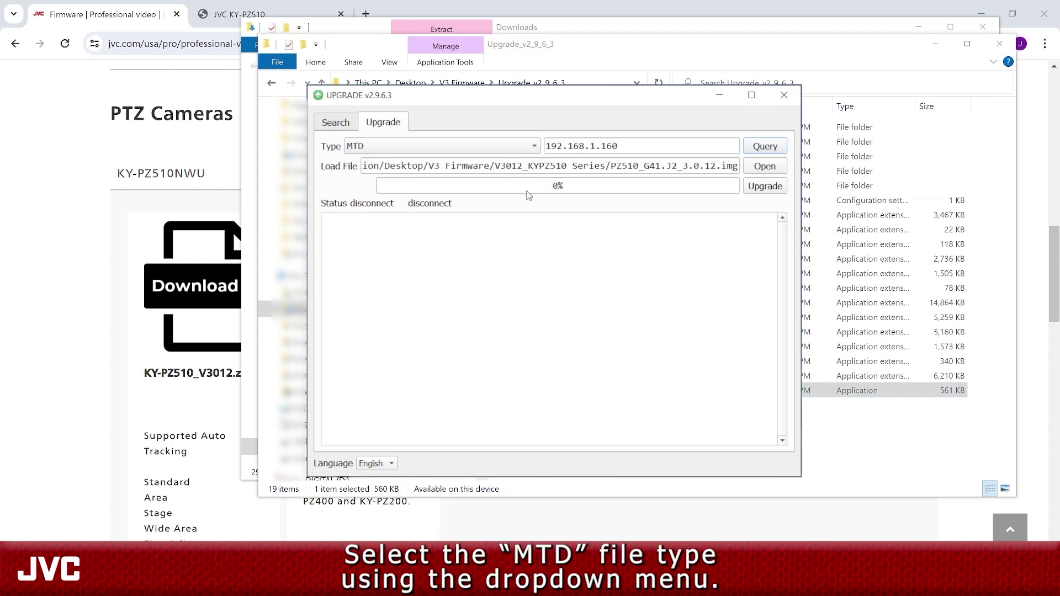
pyautogui.click(764, 166)
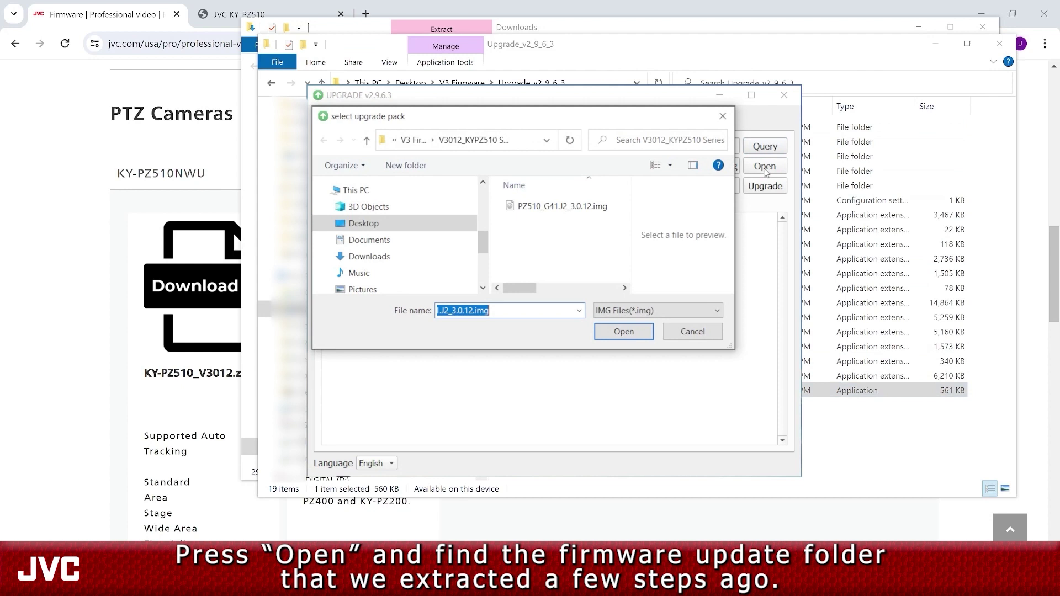
pyautogui.doubleClick(562, 207)
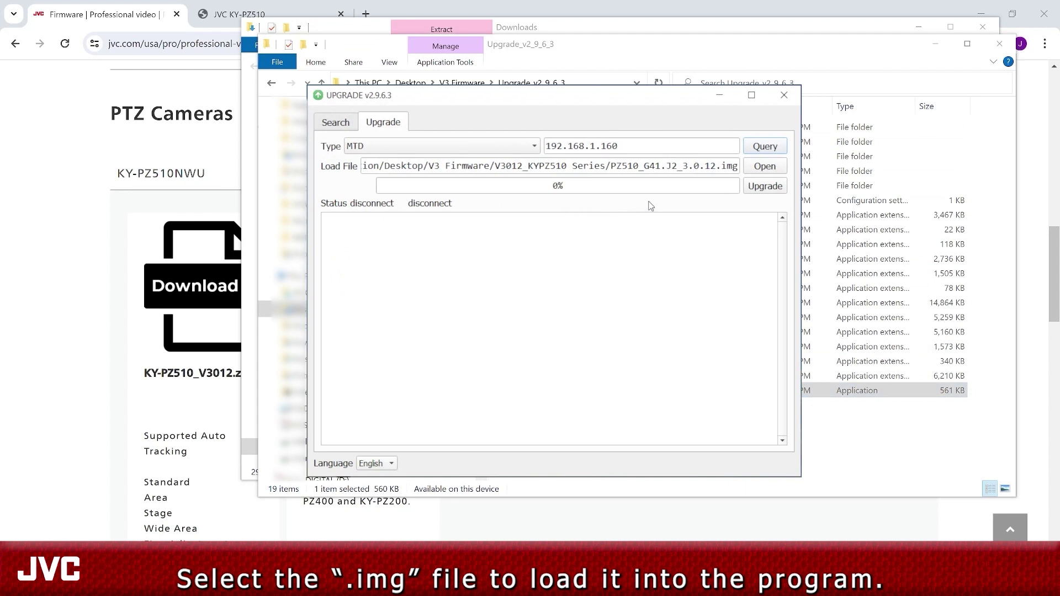
# - Upgrade camera 192.168.1.160 with PZ510_G41.J2_3.0.12.img and confirm the Upgrade Success message
pyautogui.click(757, 188)
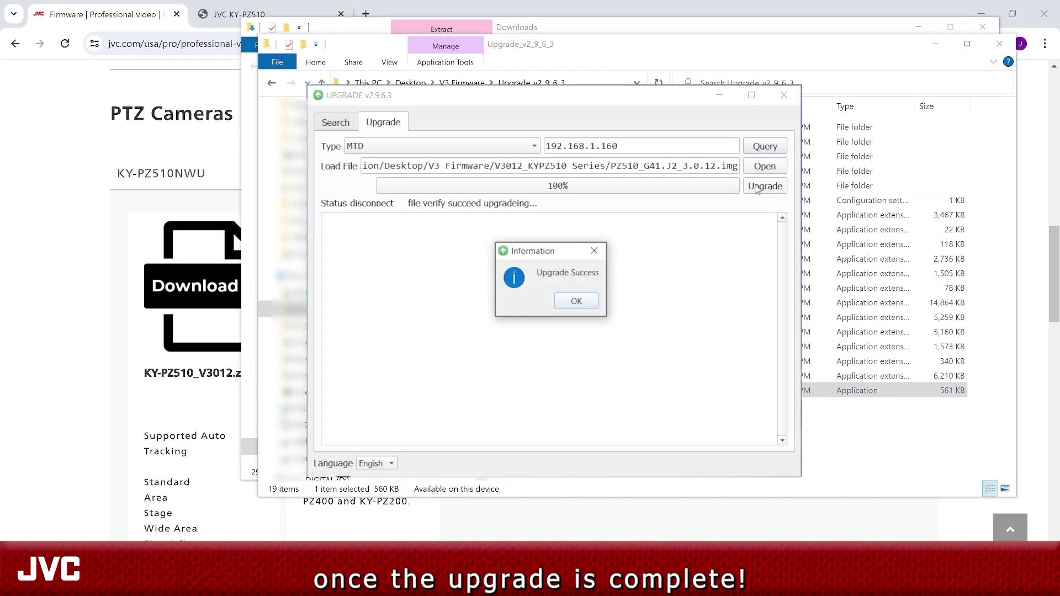
pyautogui.click(576, 301)
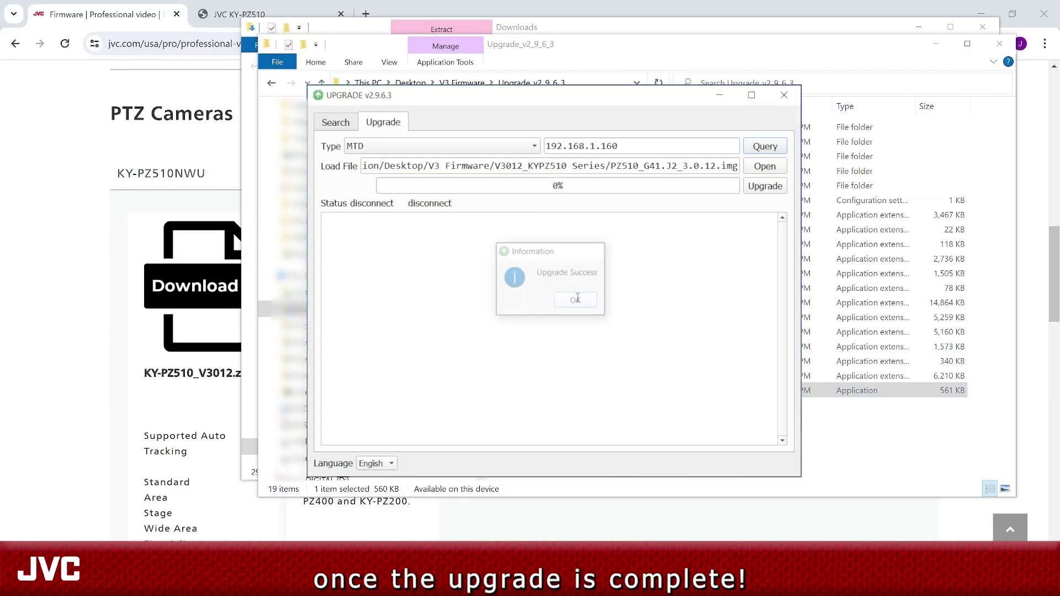